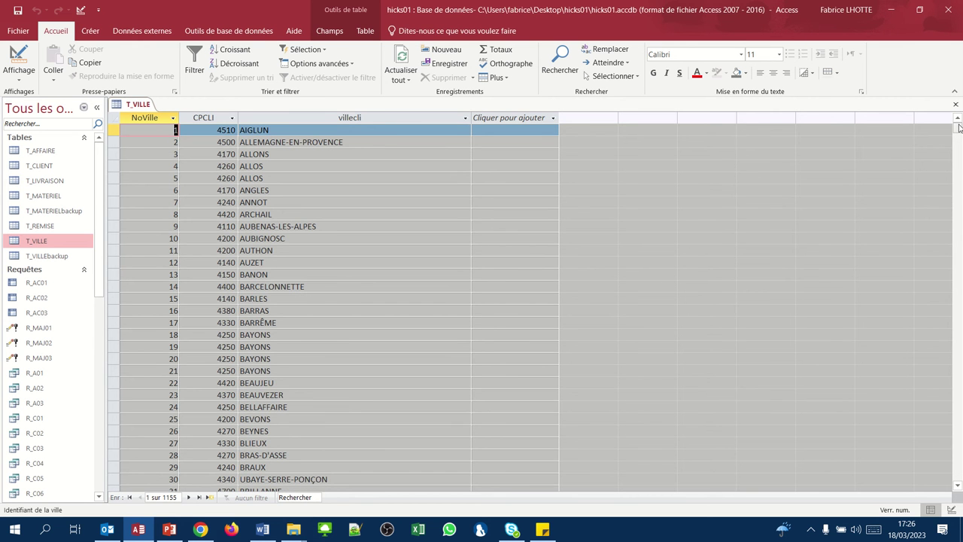
Examine the postal codes throughout the T_VILLE table and check the CPCLI field's properties in the table design.
{"action": "left_click_drag", "start_coordinate": [958, 128], "coordinate": [958, 353]}
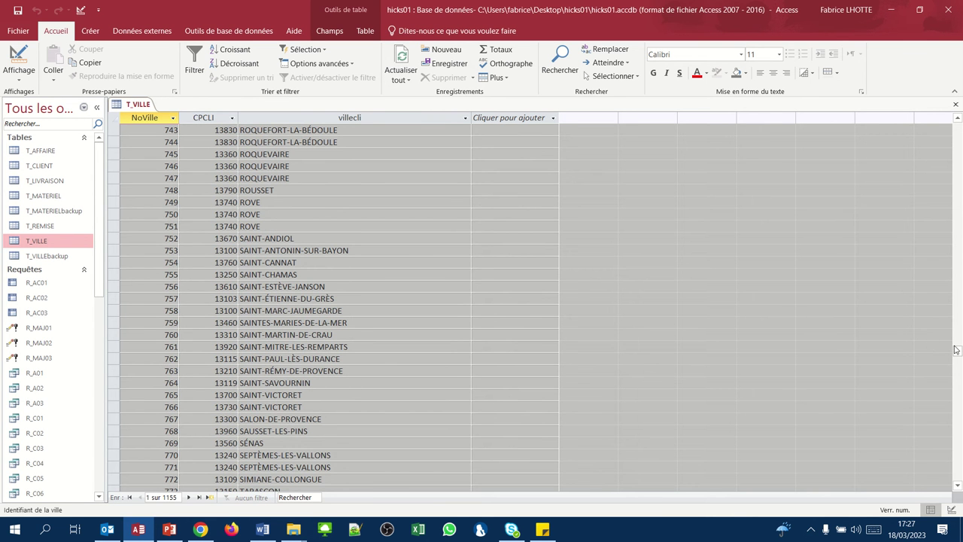
{"action": "left_click_drag", "start_coordinate": [957, 351], "coordinate": [957, 152]}
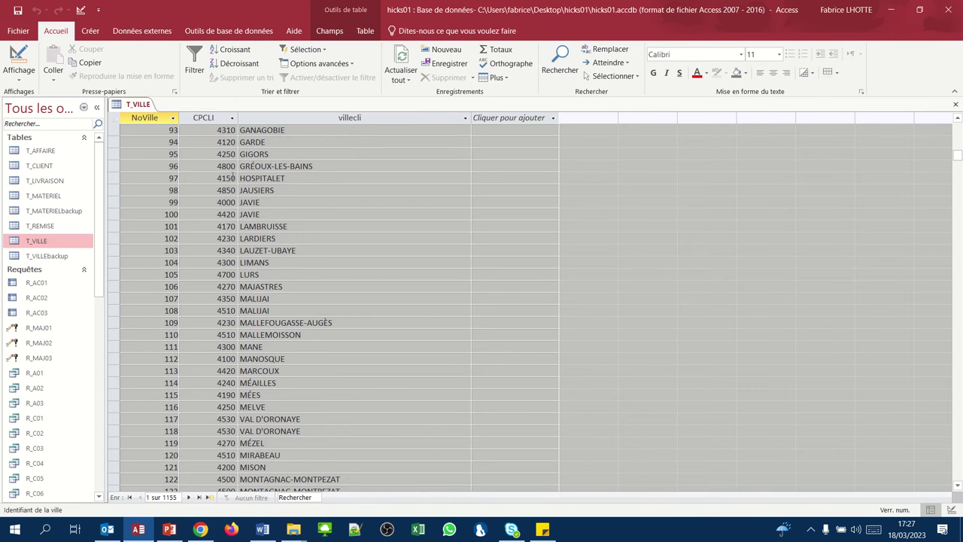
{"action": "left_click", "coordinate": [19, 60]}
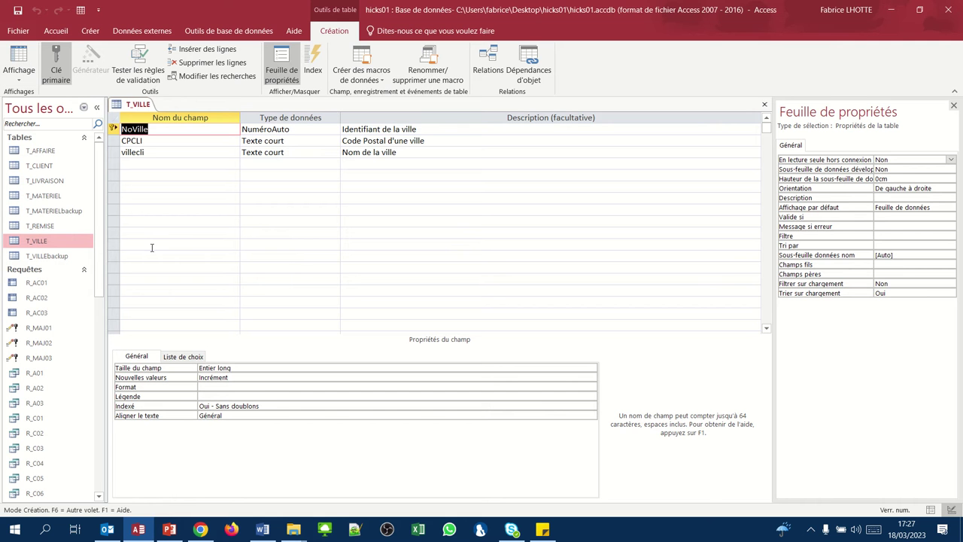
{"action": "left_click", "coordinate": [141, 141]}
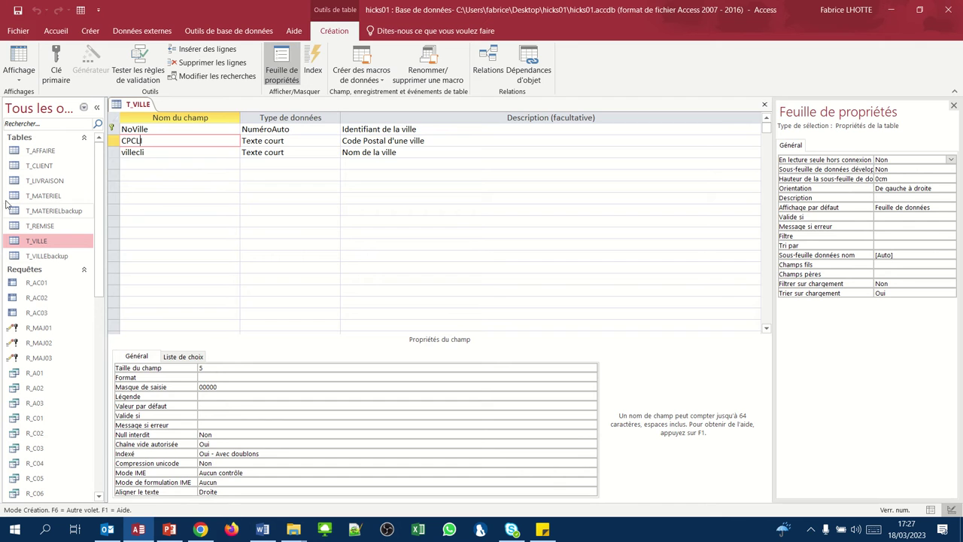
{"action": "left_click", "coordinate": [13, 61]}
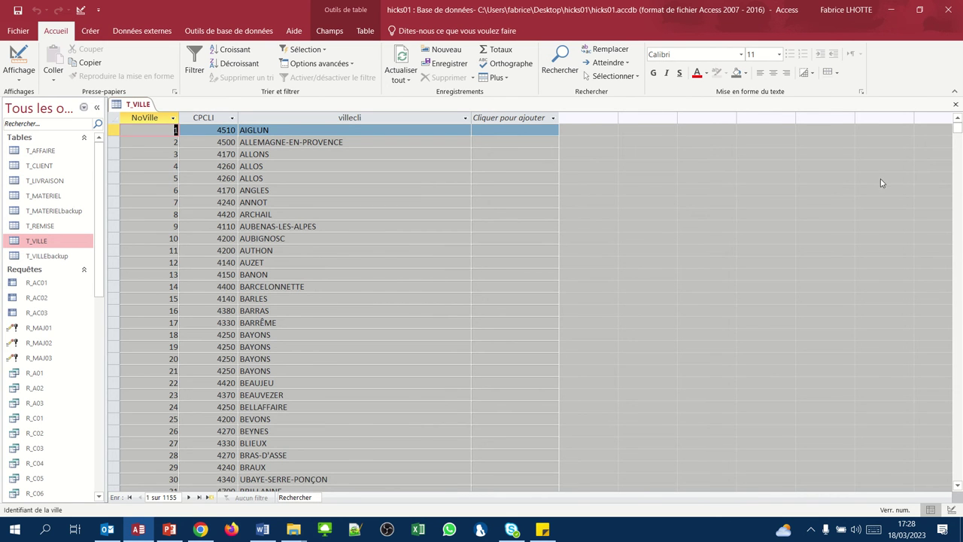
{"action": "left_click_drag", "start_coordinate": [957, 128], "coordinate": [947, 205]}
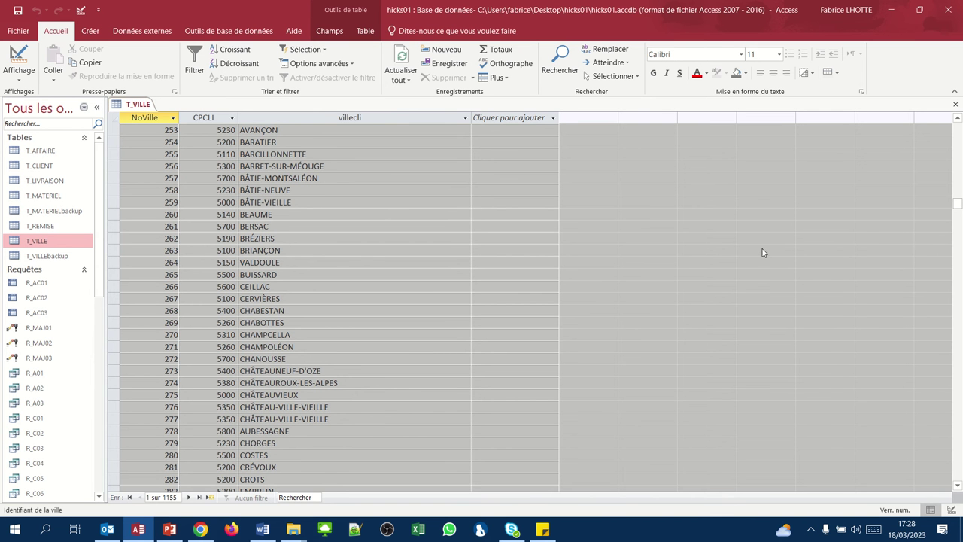
{"action": "left_click_drag", "start_coordinate": [957, 207], "coordinate": [958, 309]}
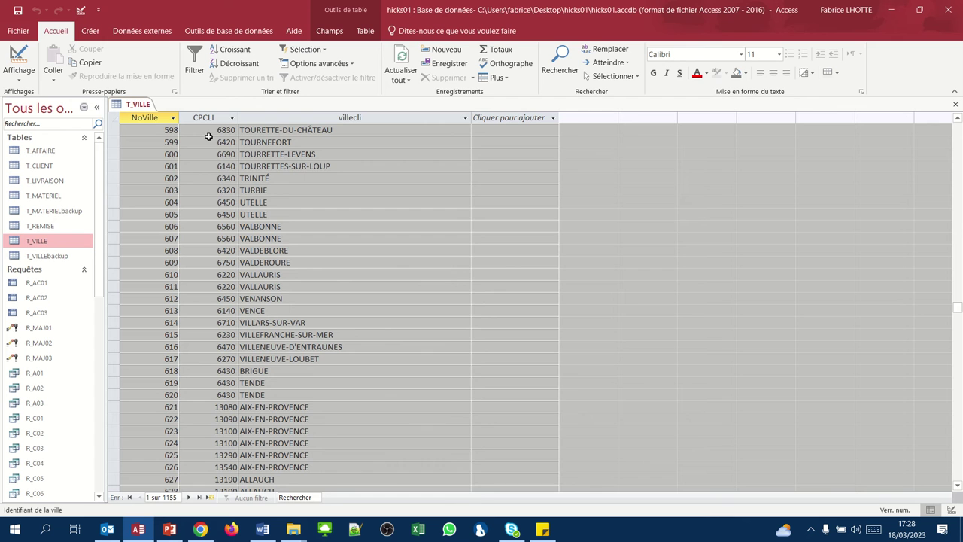
Create a new query in design view based on the T_VILLE table, and close the open T_VILLE datasheet.
{"action": "left_click", "coordinate": [83, 33]}
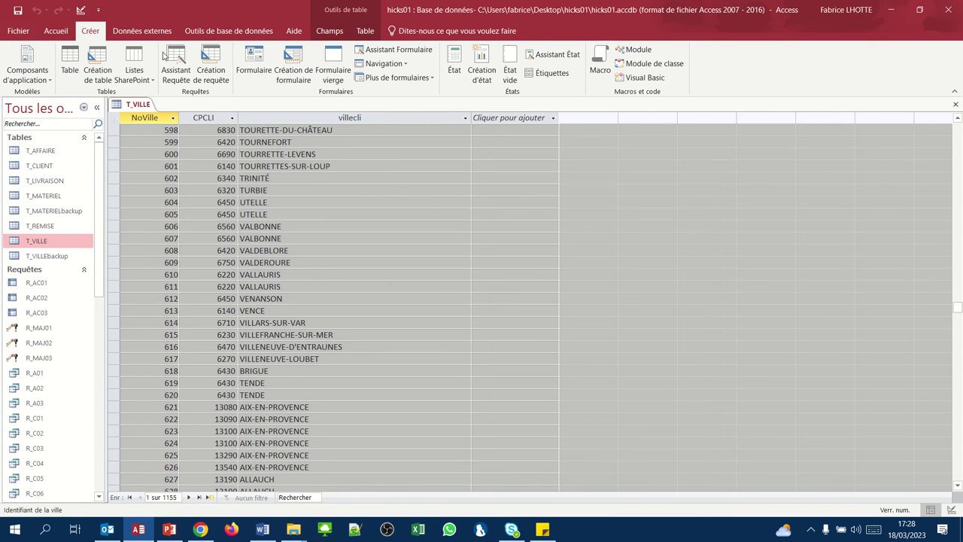
{"action": "left_click", "coordinate": [211, 73]}
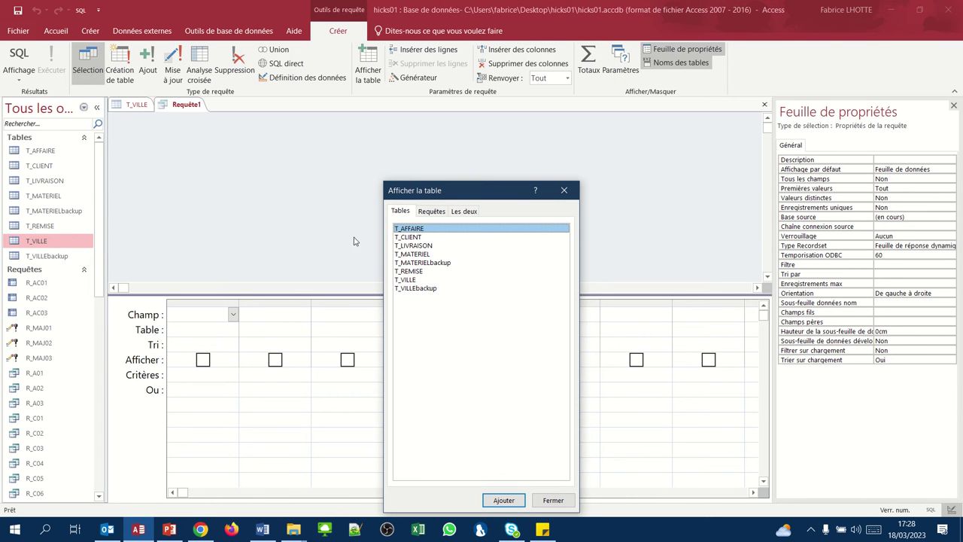
{"action": "left_click", "coordinate": [413, 280]}
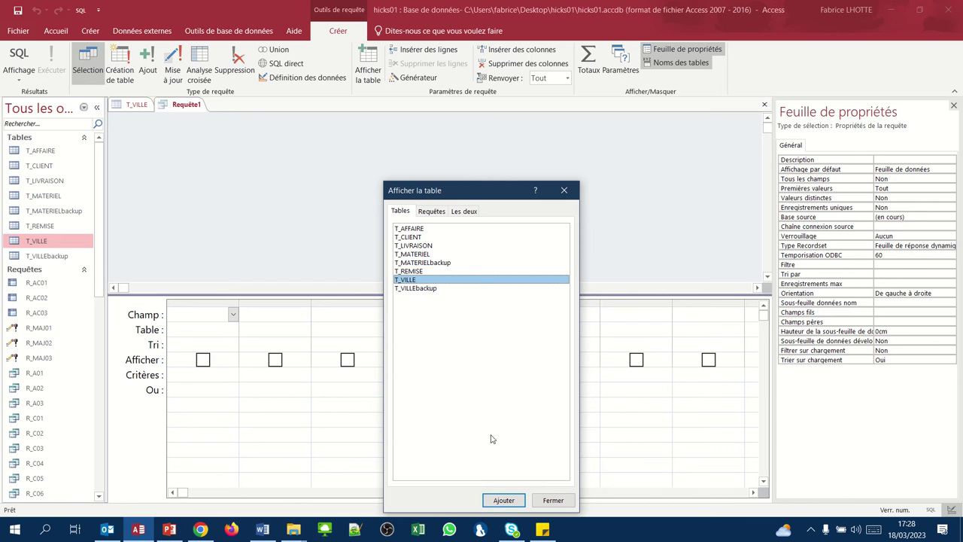
{"action": "left_click", "coordinate": [504, 500]}
{"action": "left_click", "coordinate": [553, 501]}
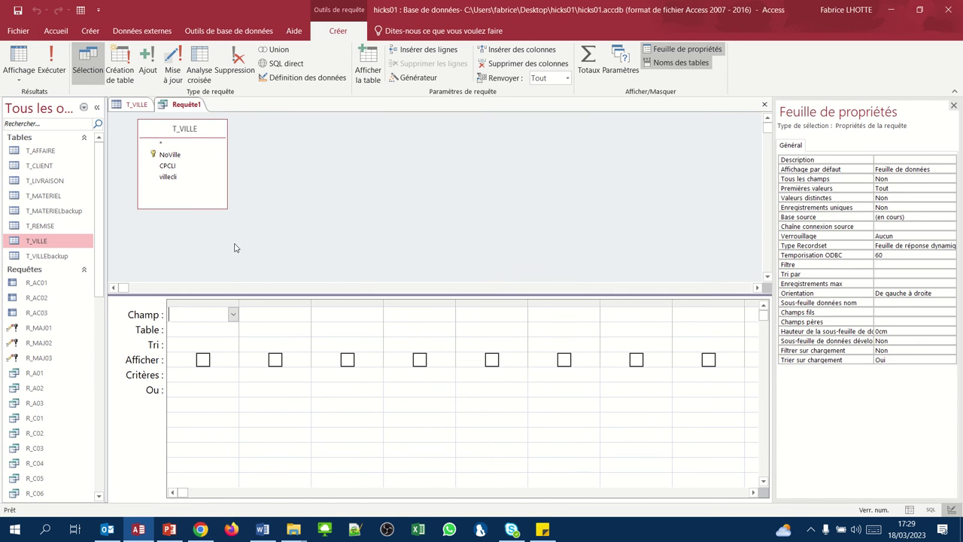
{"action": "left_click", "coordinate": [131, 105]}
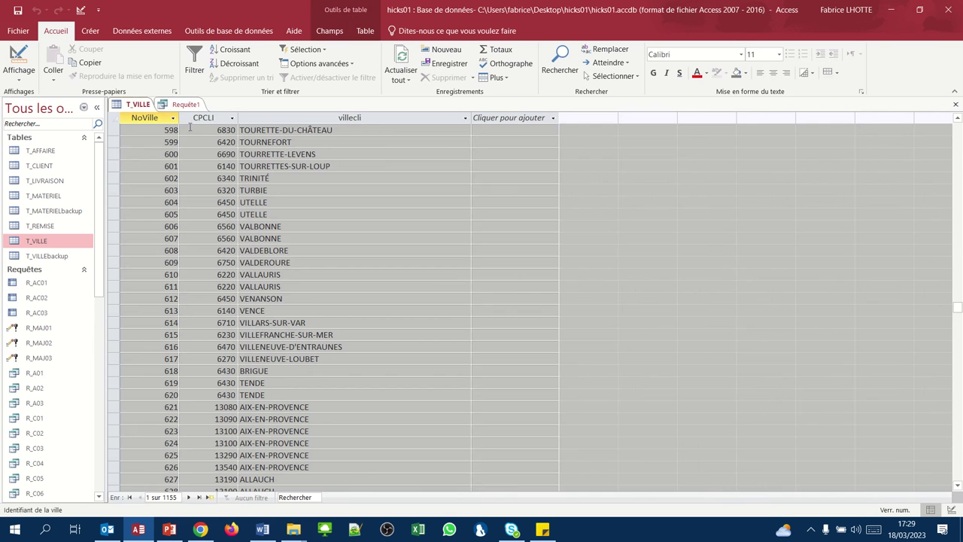
{"action": "left_click", "coordinate": [954, 105]}
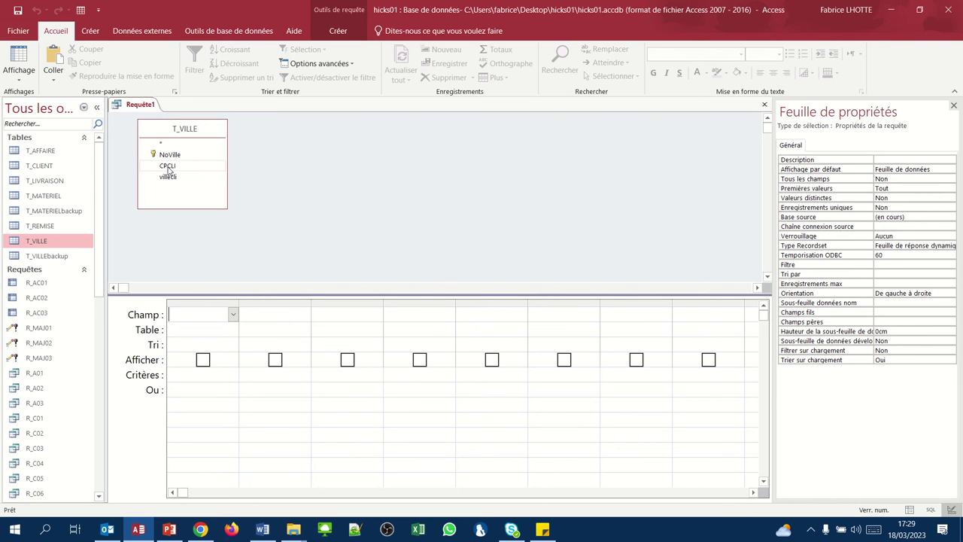
Add the CPCLI field to the query with the criterion NbCar([cpcli])="4".
{"action": "double_click", "coordinate": [169, 167]}
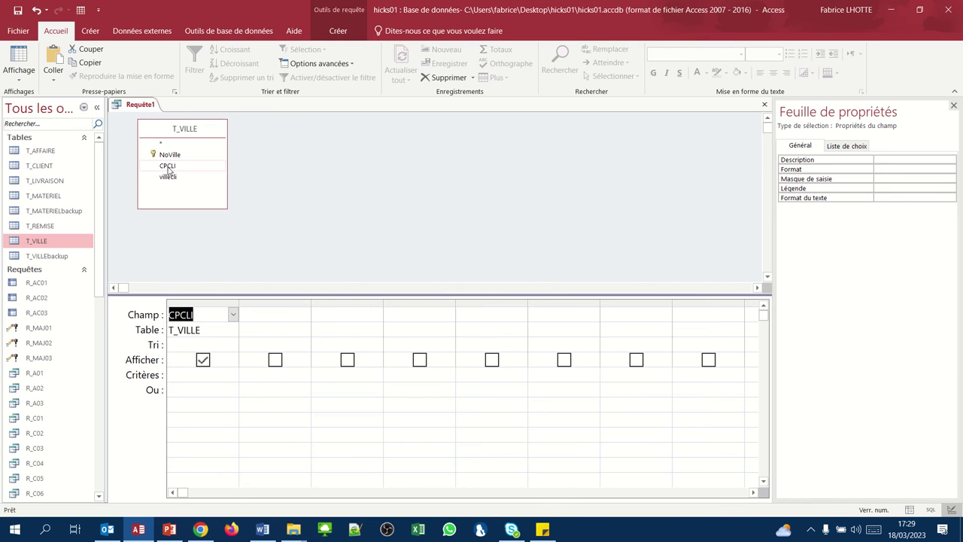
{"action": "left_click", "coordinate": [183, 377]}
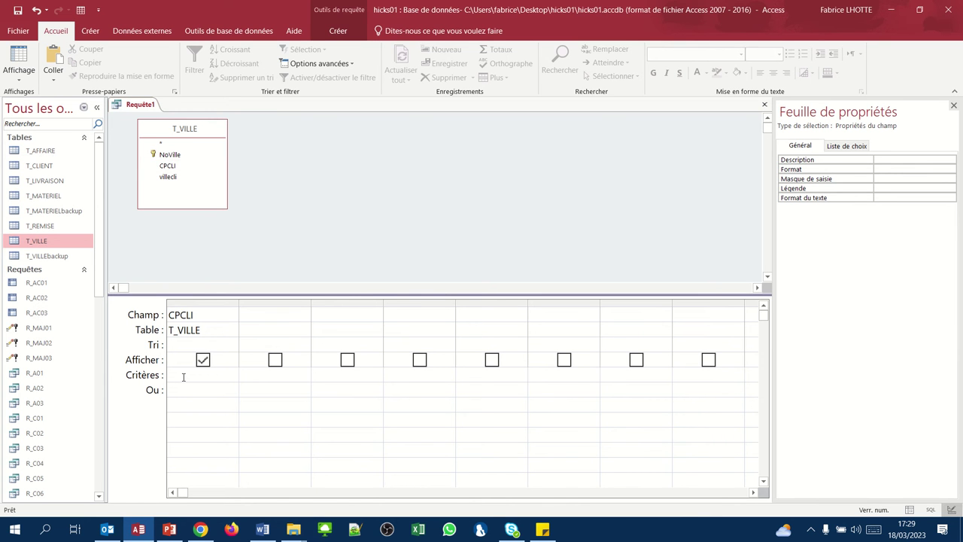
{"action": "type", "text": "nbcar([cpcli])=4"}
Preview the query's records to check the selected postal codes from first to last, and return to the query design.
{"action": "left_click", "coordinate": [18, 55]}
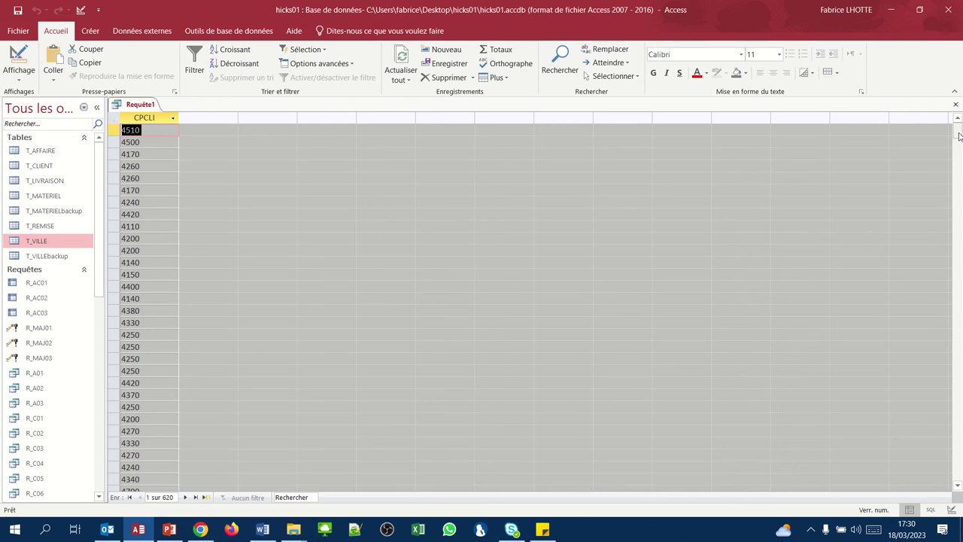
{"action": "left_click_drag", "start_coordinate": [958, 134], "coordinate": [941, 469]}
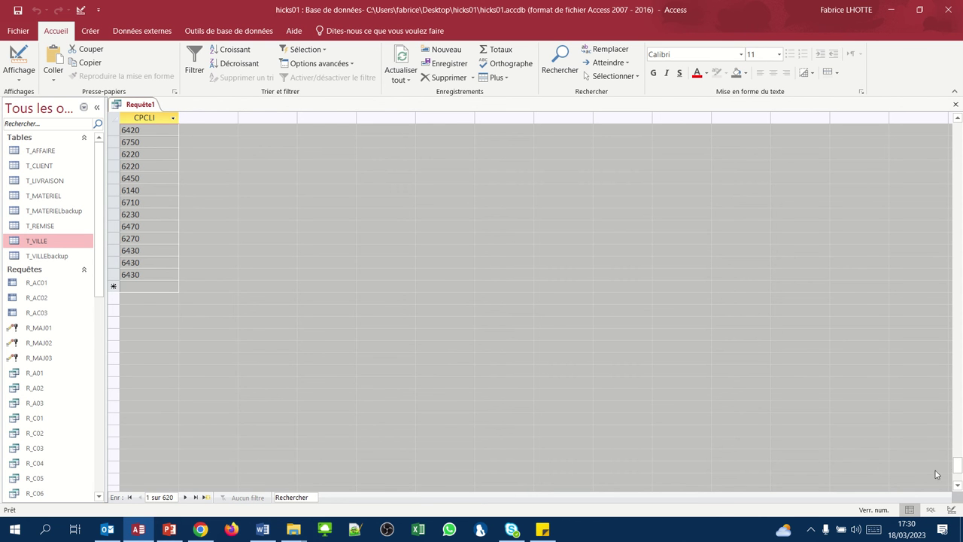
{"action": "left_click_drag", "start_coordinate": [957, 467], "coordinate": [957, 129]}
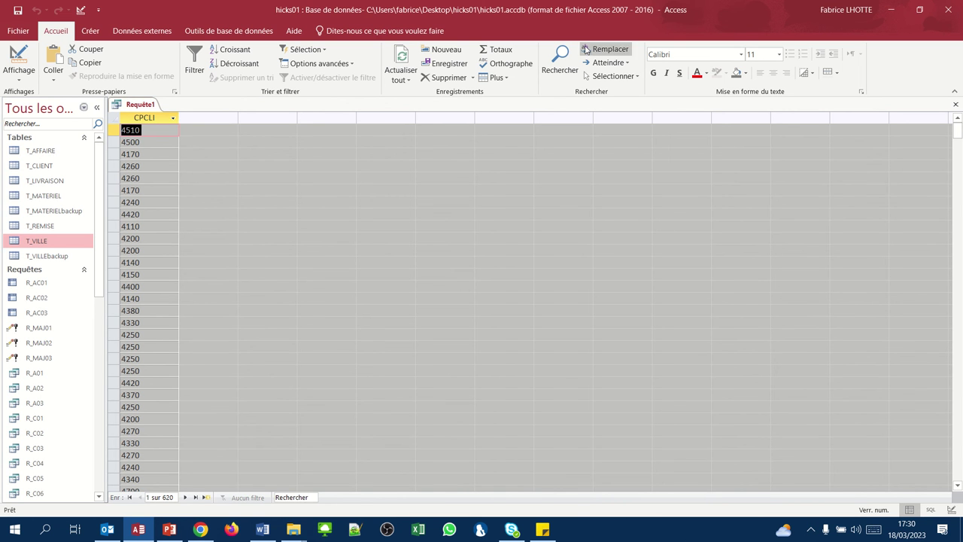
{"action": "left_click", "coordinate": [16, 51]}
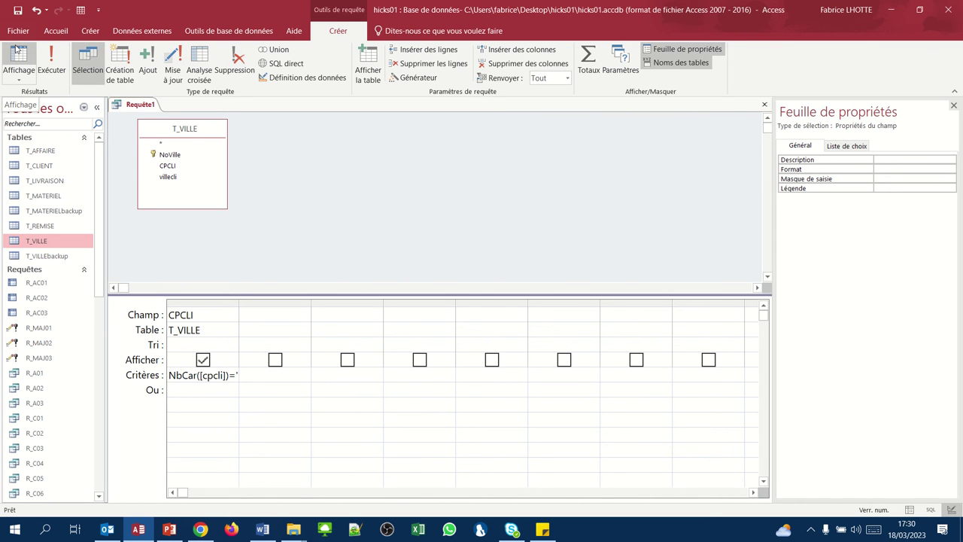
Convert the query to an update query that sets CPCLI to "0"&[cpcli], and widen the column to show the full criterion.
{"action": "left_click", "coordinate": [171, 58]}
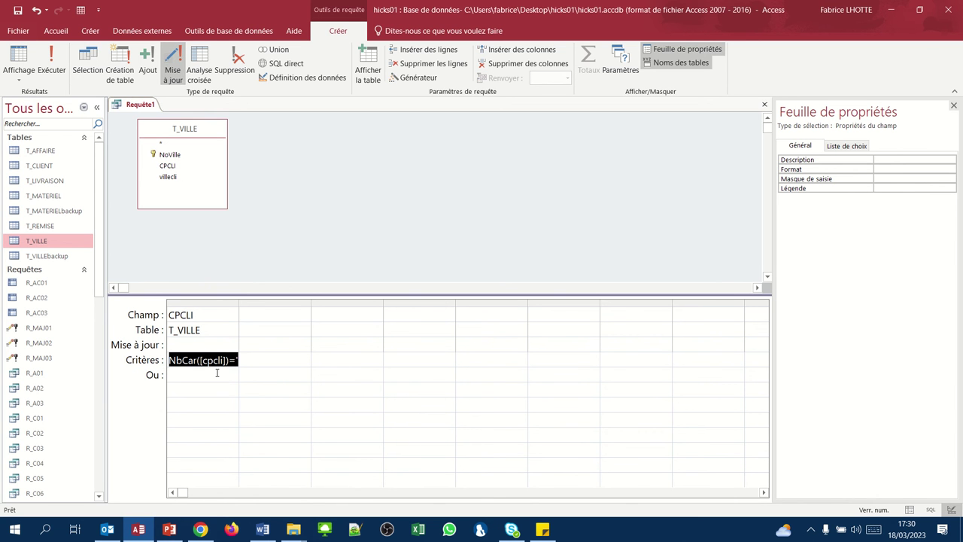
{"action": "left_click", "coordinate": [174, 343]}
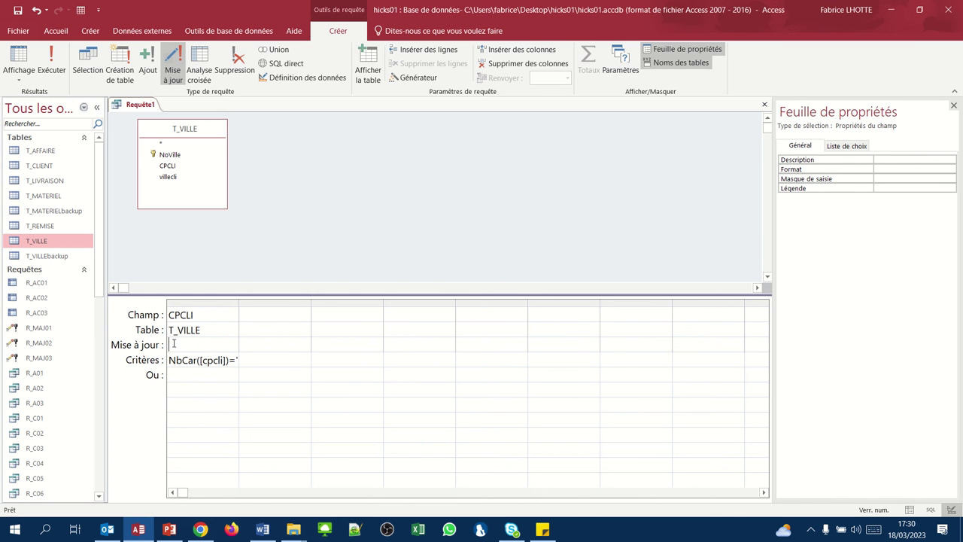
{"action": "type", "text": "\"0\"&"}
{"action": "type", "text": "[cpcli]"}
{"action": "left_click_drag", "start_coordinate": [239, 305], "coordinate": [274, 305]}
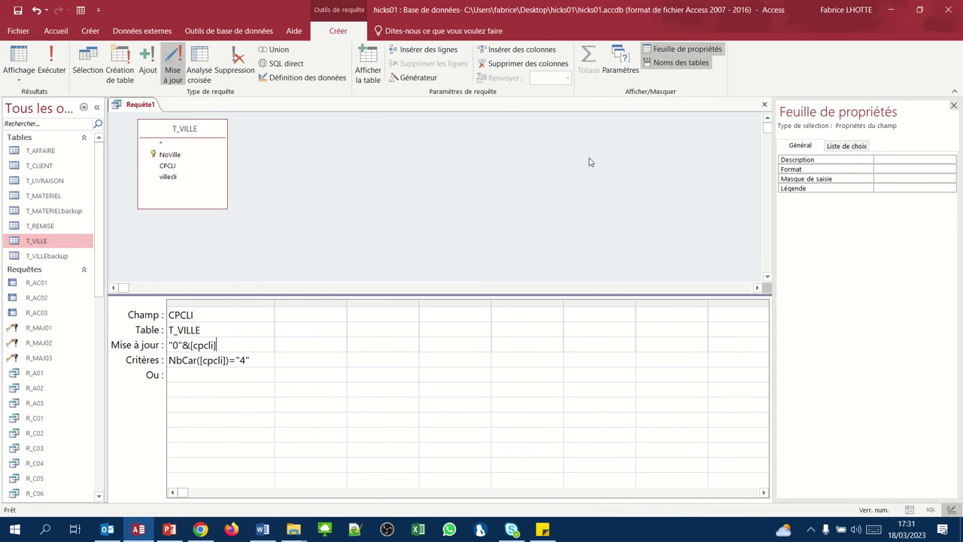
Close the update query and save it as R_MAJ04.
{"action": "left_click", "coordinate": [764, 104]}
{"action": "left_click", "coordinate": [421, 301]}
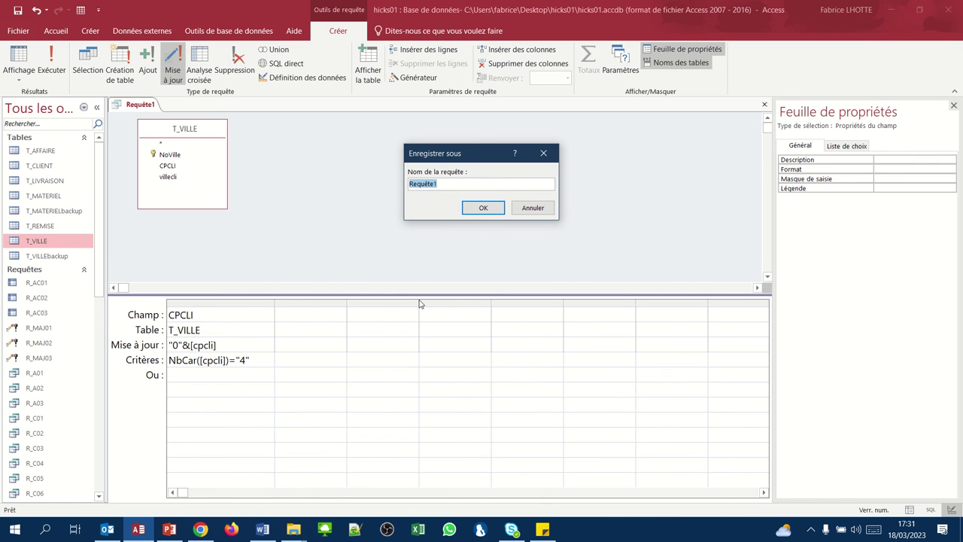
{"action": "type", "text": "R_MAJ04"}
{"action": "key", "text": "Return"}
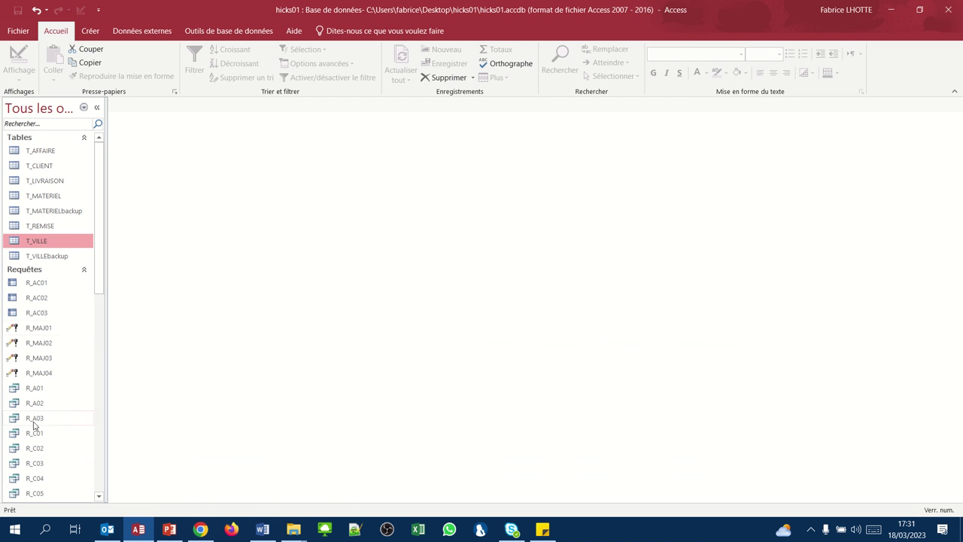
Run the R_MAJ04 update query and accept the modification of the table's records.
{"action": "double_click", "coordinate": [39, 373]}
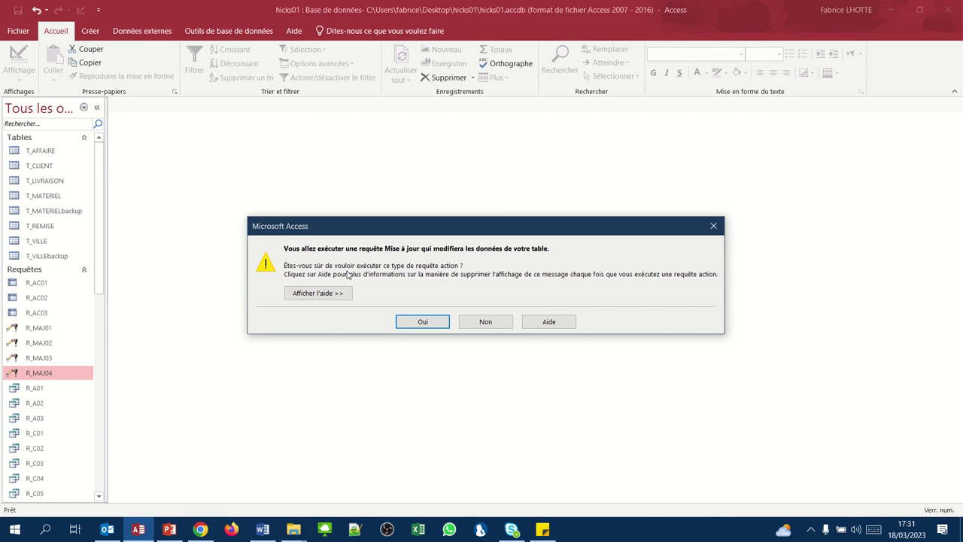
{"action": "left_click", "coordinate": [419, 322]}
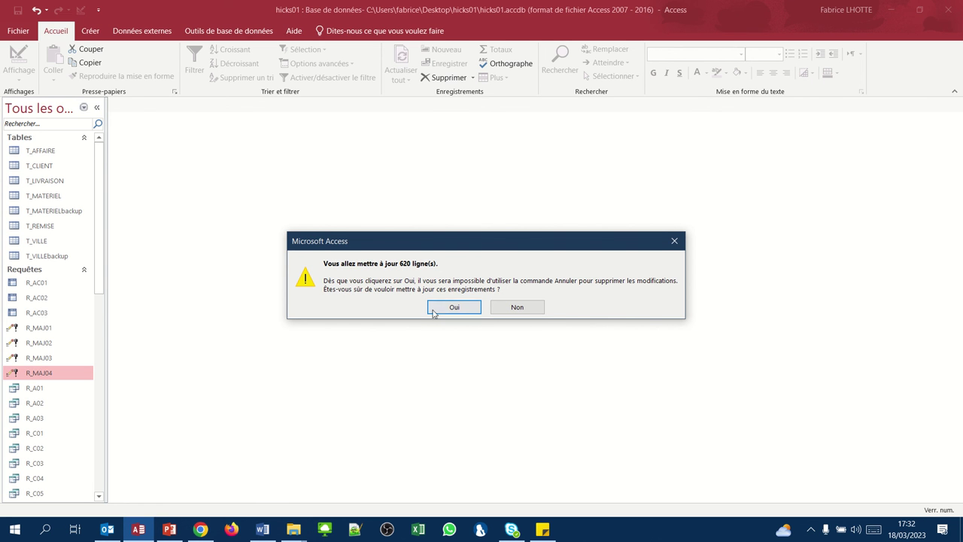
{"action": "left_click", "coordinate": [451, 307]}
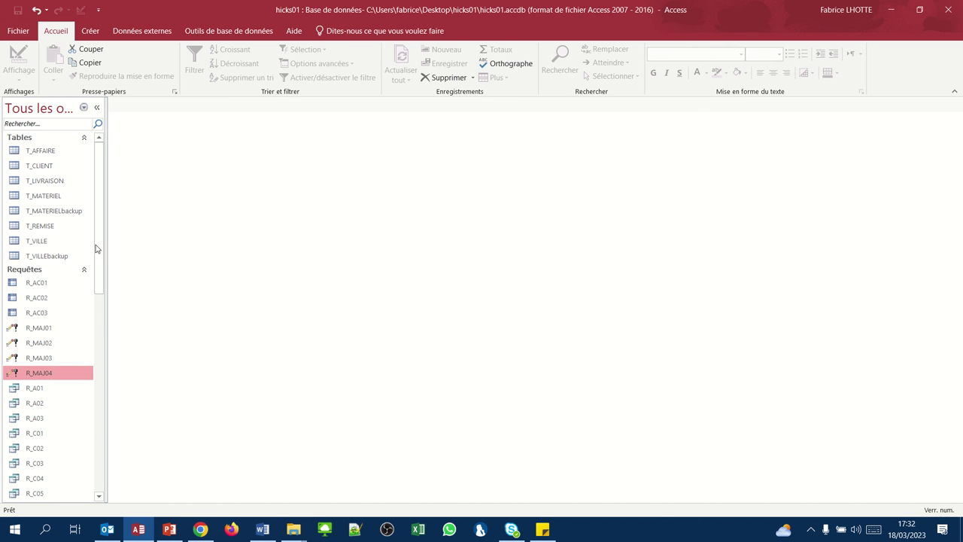
Check the updated postal codes in the T_VILLE table, look at its design, and close the table.
{"action": "double_click", "coordinate": [28, 242]}
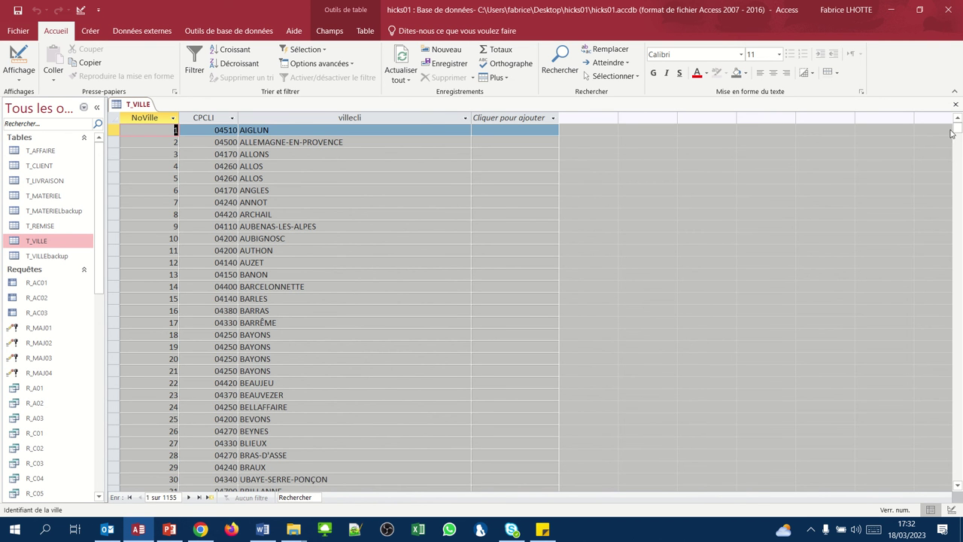
{"action": "left_click_drag", "start_coordinate": [957, 132], "coordinate": [948, 327]}
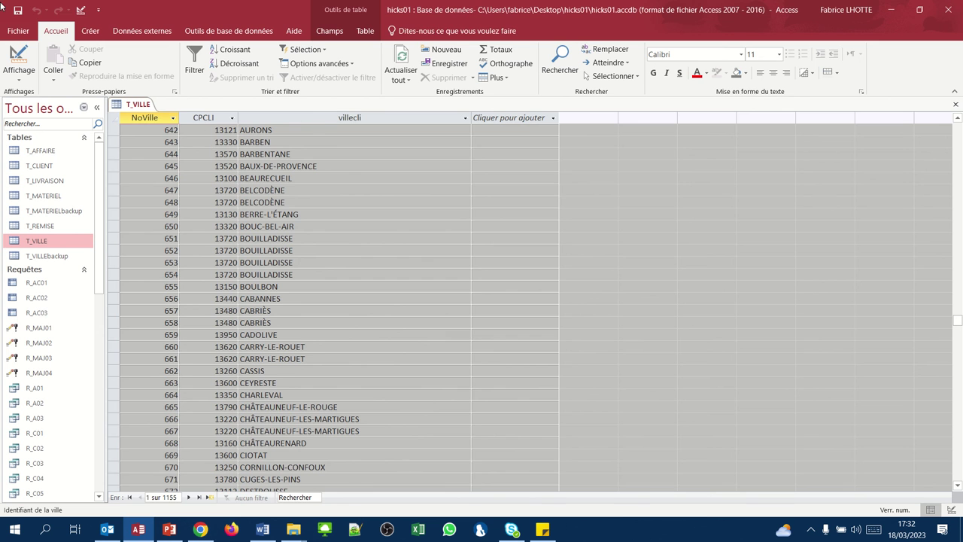
{"action": "left_click", "coordinate": [18, 60]}
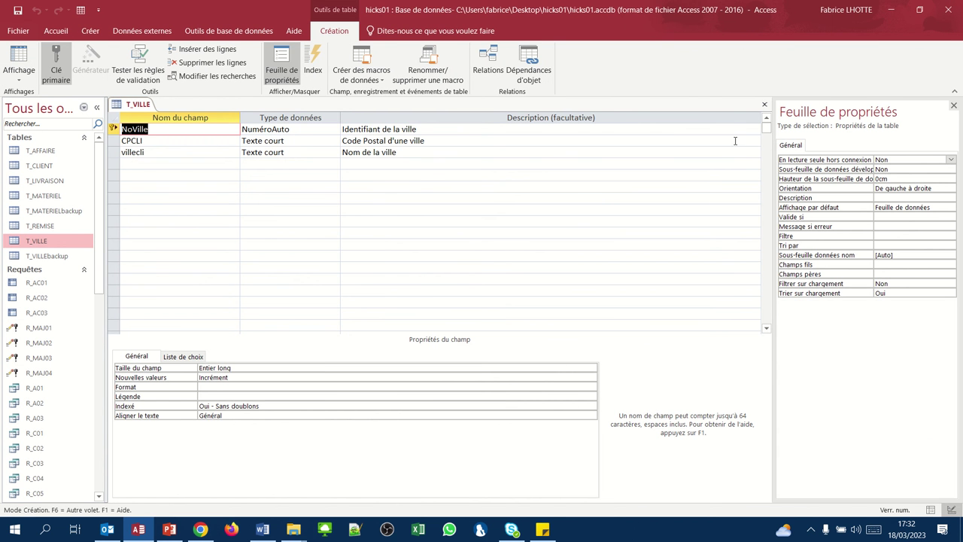
{"action": "left_click", "coordinate": [764, 105]}
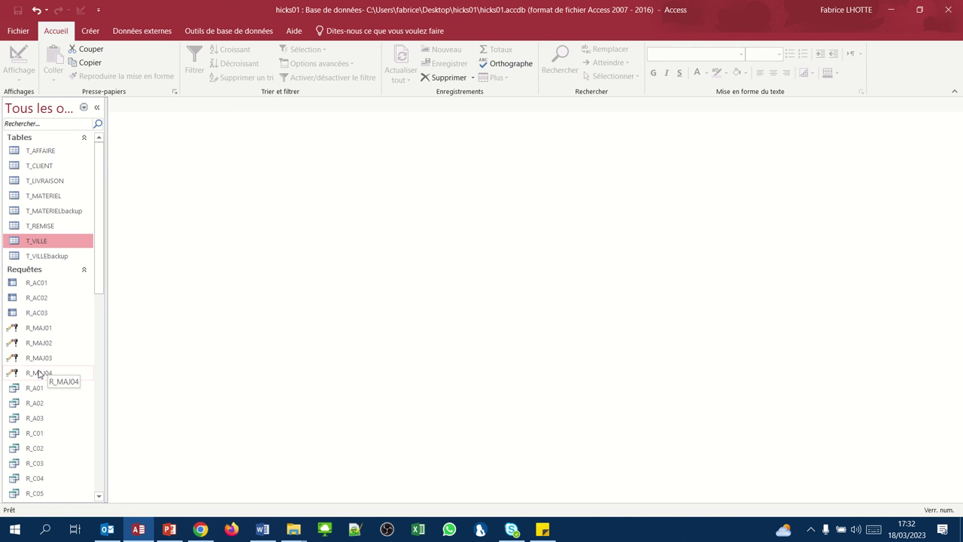
Open the saved R_MAJ04 query in design view to review its field, update expression and criterion.
{"action": "mouse_move", "coordinate": [404, 6]}
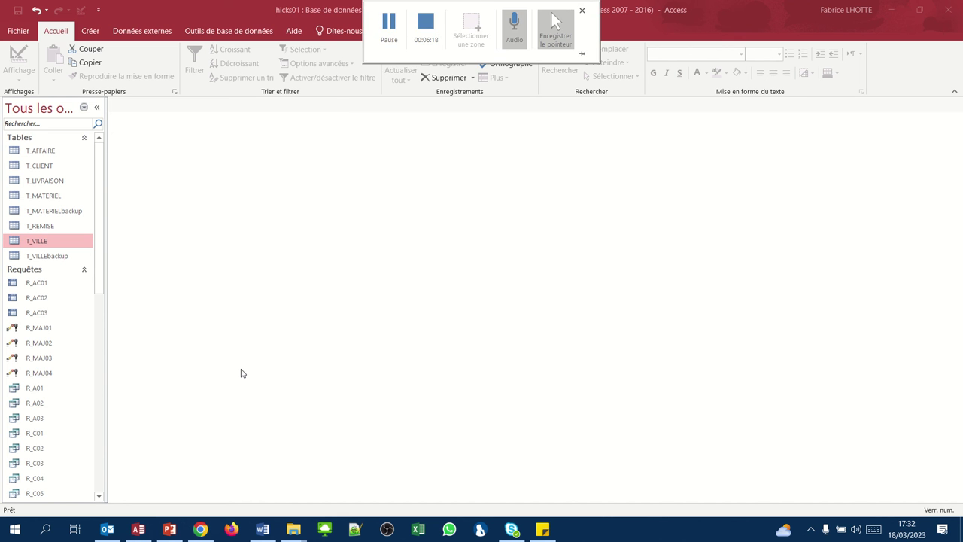
{"action": "right_click", "coordinate": [33, 377]}
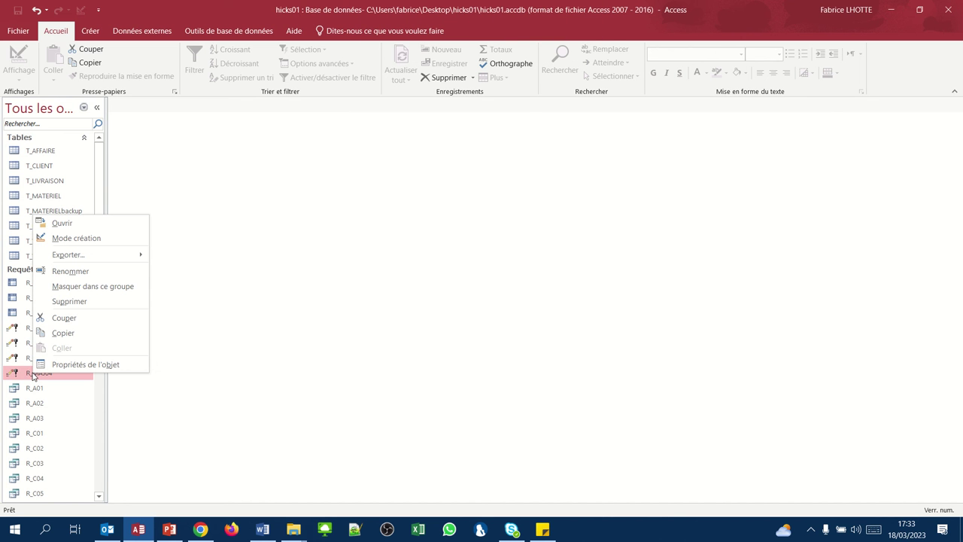
{"action": "left_click", "coordinate": [76, 238]}
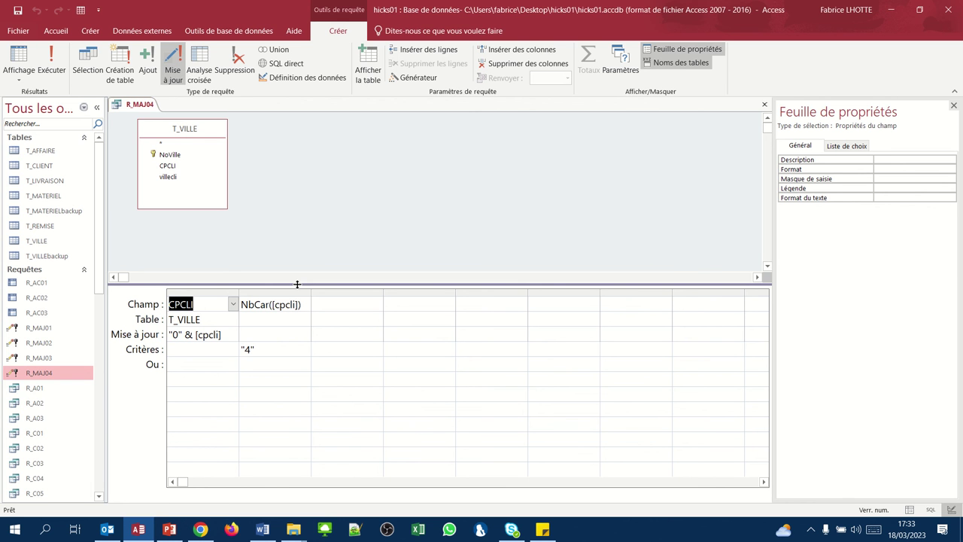
{"action": "mouse_move", "coordinate": [374, 4]}
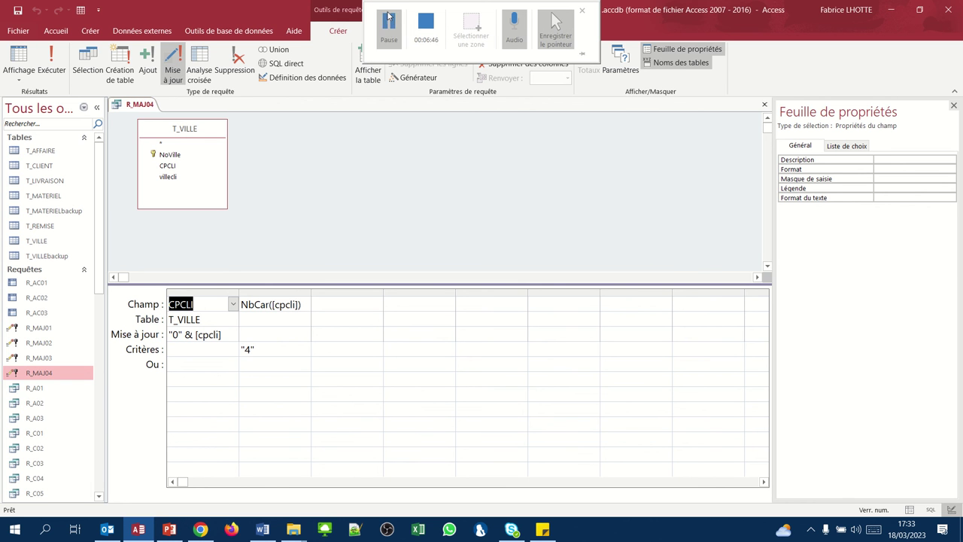